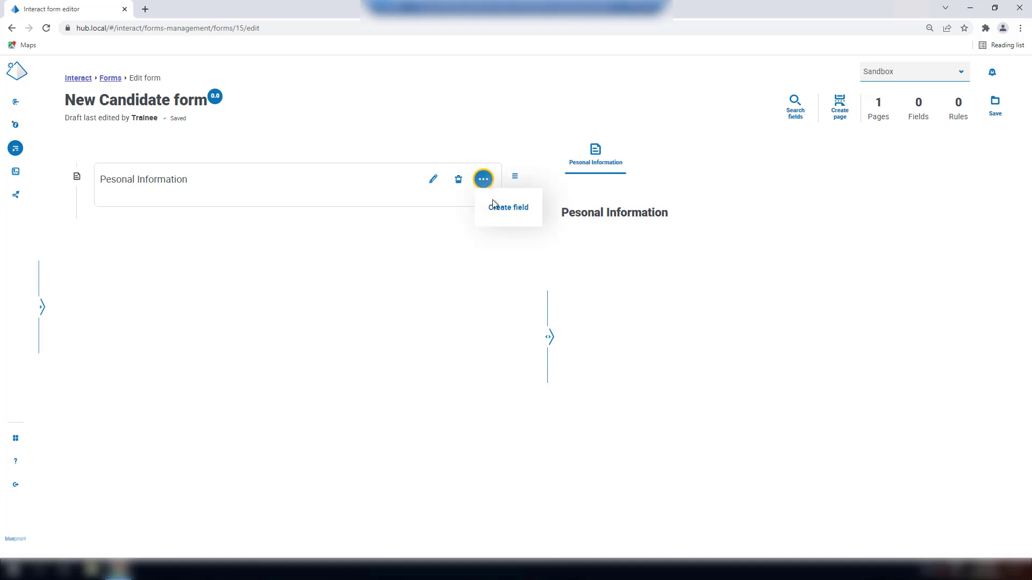
- Start a new text field on the personal information page and set its initial state to Mandatory
{"action": "left_click", "coordinate": [498, 214]}
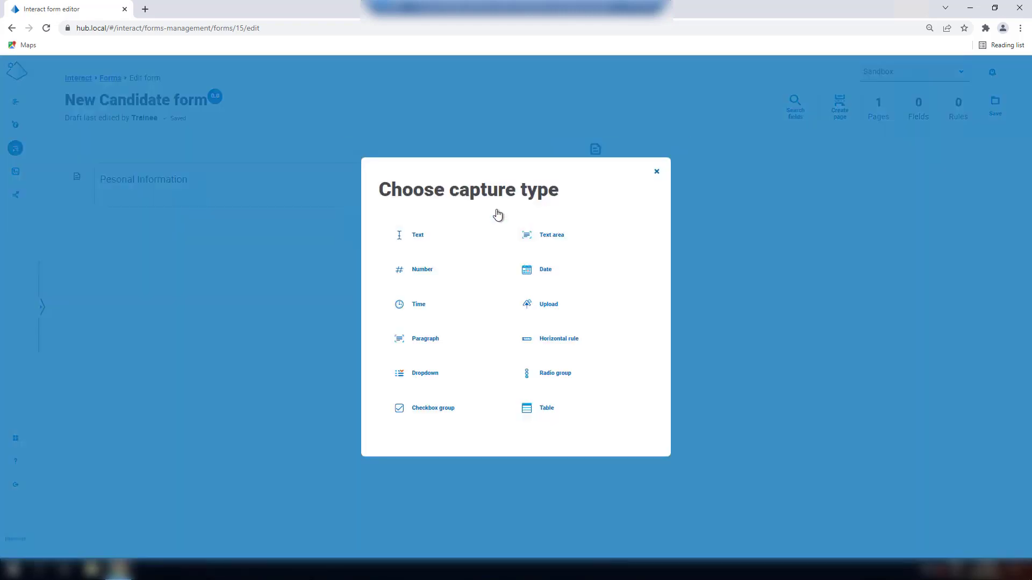
{"action": "left_click", "coordinate": [419, 237]}
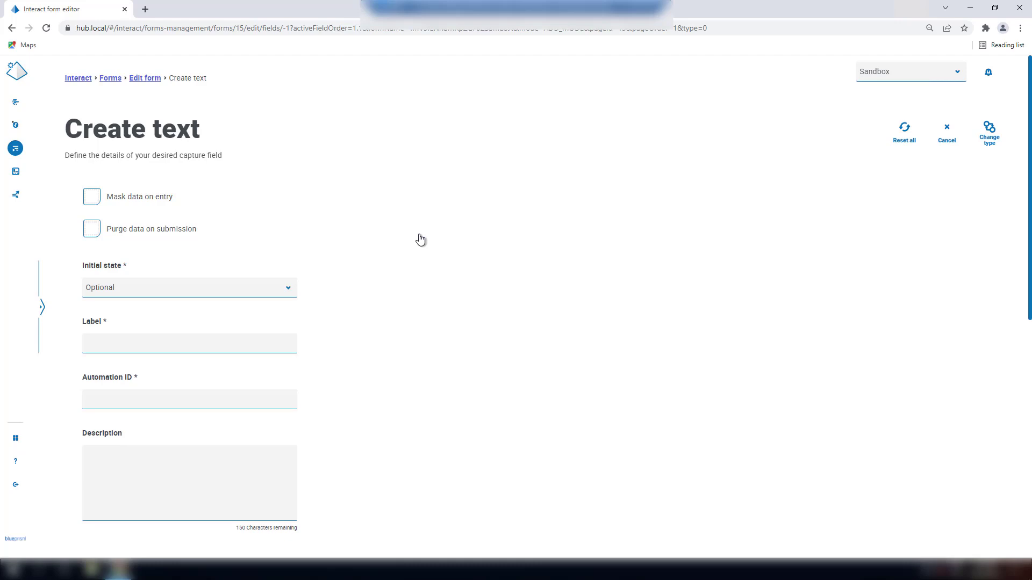
{"action": "left_click", "coordinate": [287, 293]}
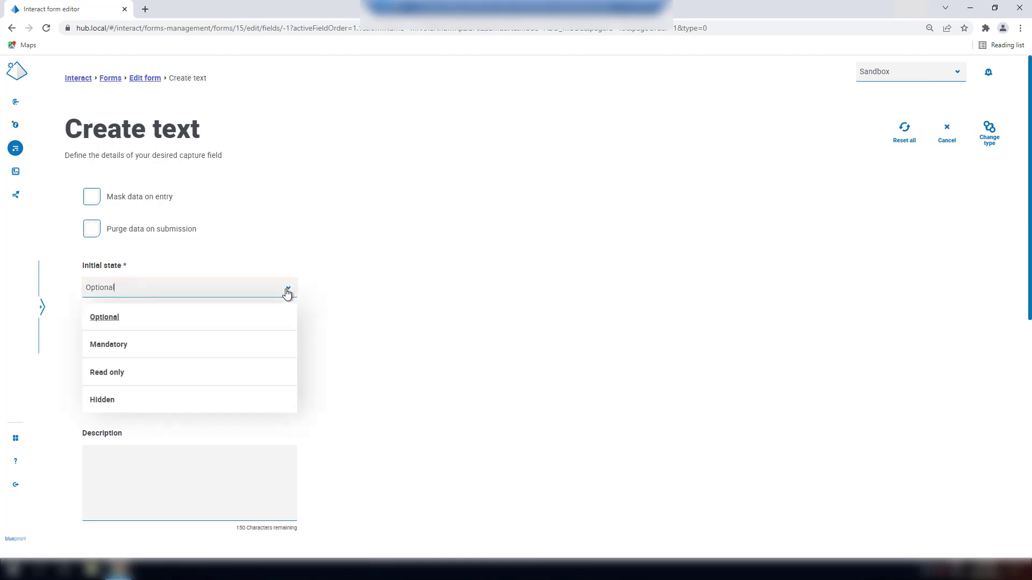
{"action": "left_click", "coordinate": [134, 349]}
- Label the text field "First Name" and create it with the remaining options left at their defaults
{"action": "left_click", "coordinate": [136, 345]}
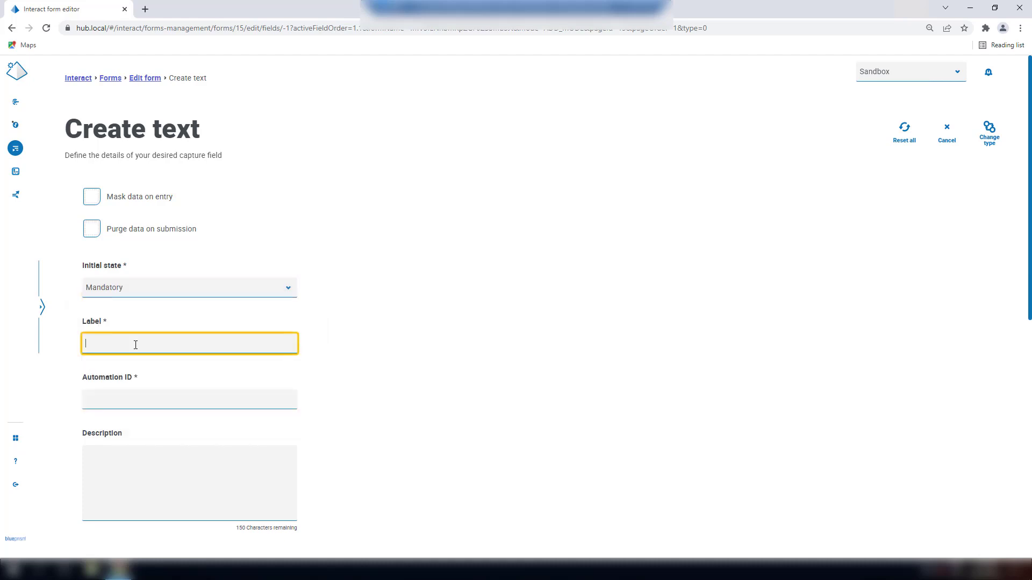
{"action": "type", "text": "S"}
{"action": "key", "text": "BackSpace"}
{"action": "type", "text": "Fir"}
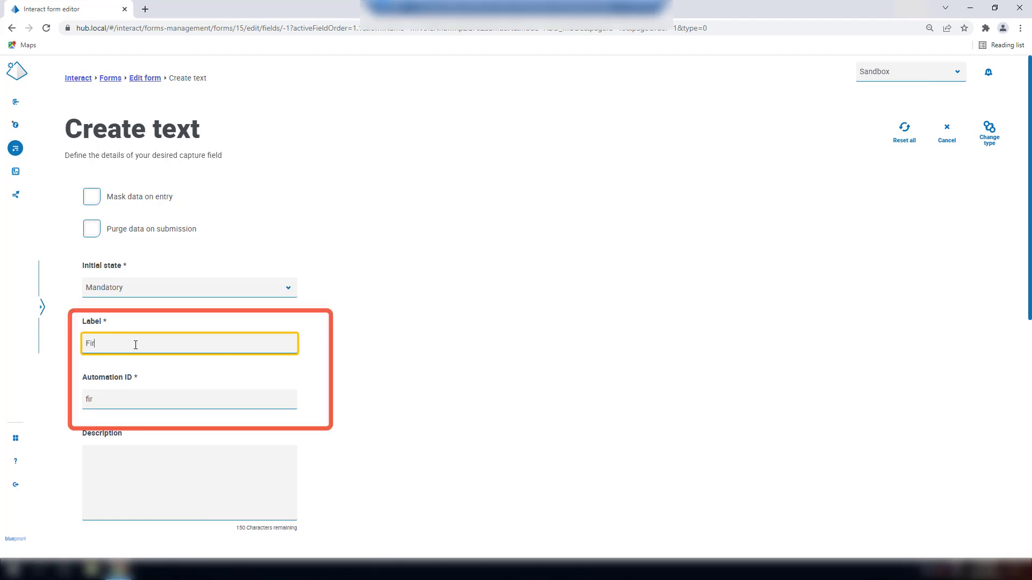
{"action": "type", "text": "st Name"}
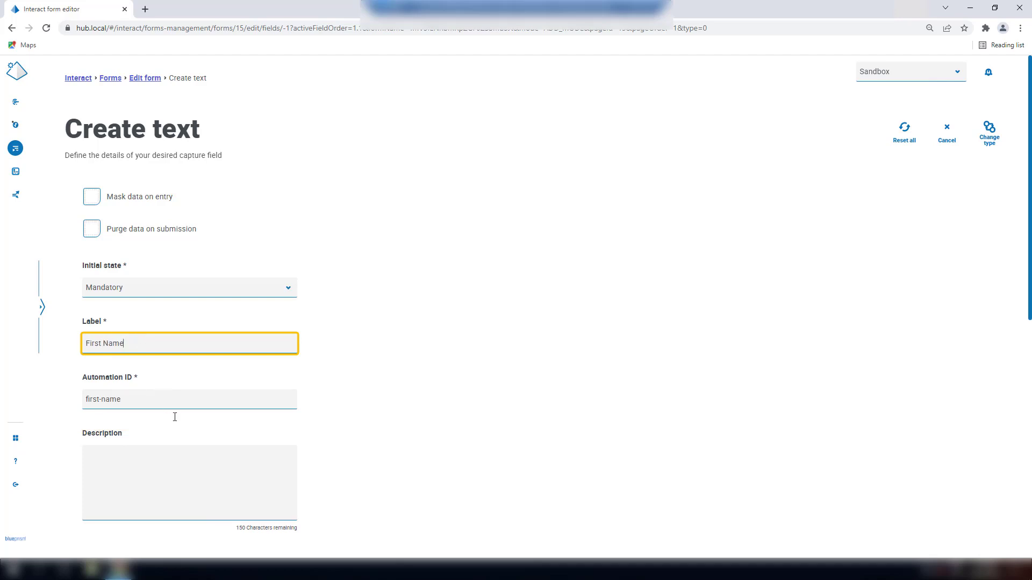
{"action": "scroll", "coordinate": [210, 480], "scroll_direction": "down", "scroll_amount": 4}
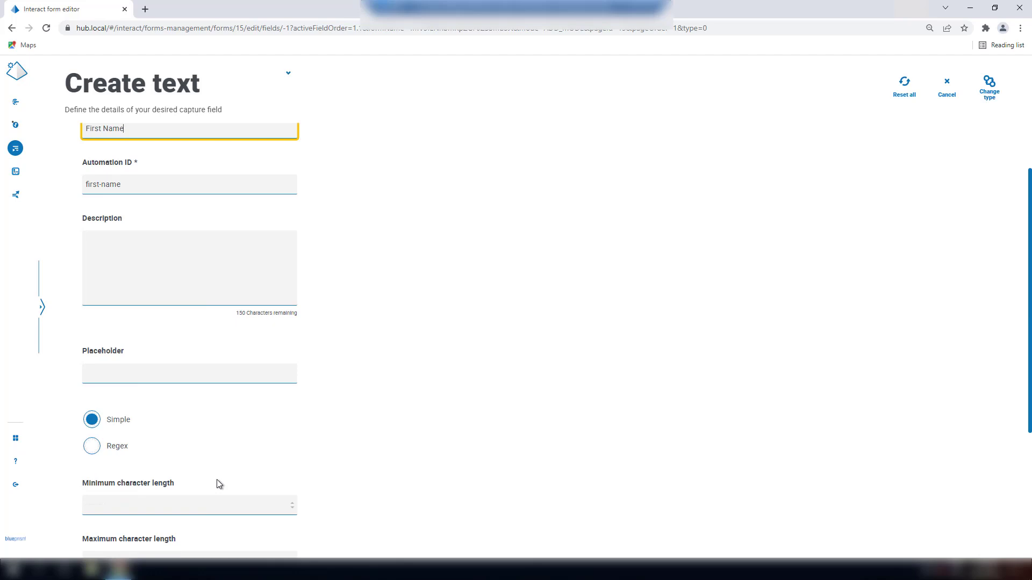
{"action": "scroll", "coordinate": [219, 484], "scroll_direction": "down", "scroll_amount": 3}
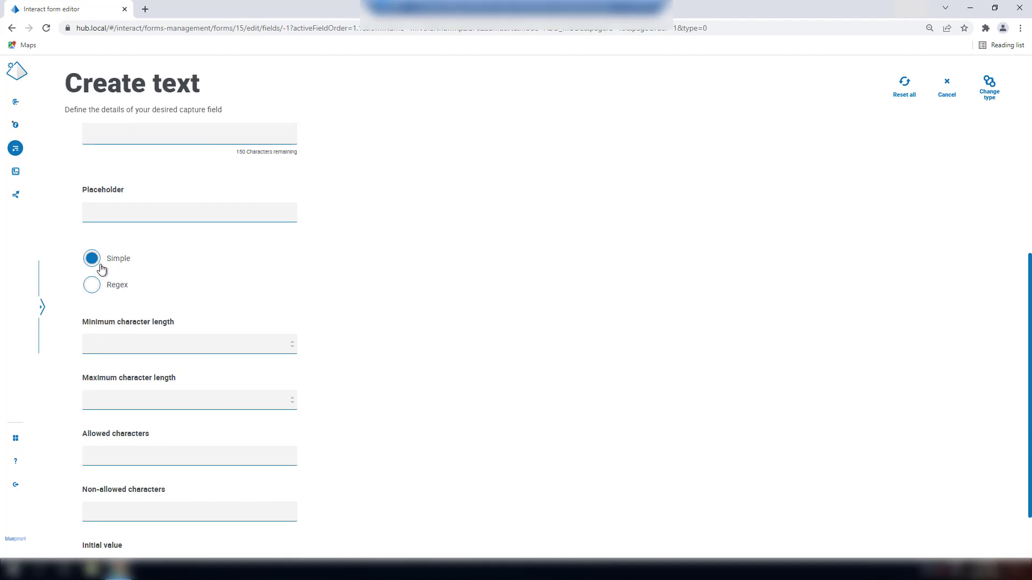
{"action": "scroll", "coordinate": [344, 307], "scroll_direction": "down", "scroll_amount": 2}
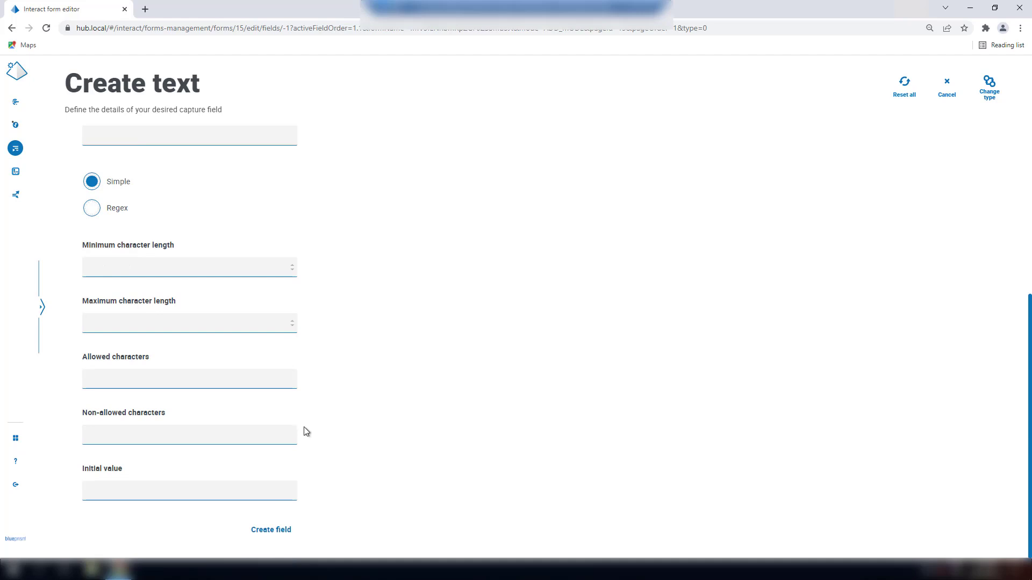
{"action": "left_click", "coordinate": [270, 531]}
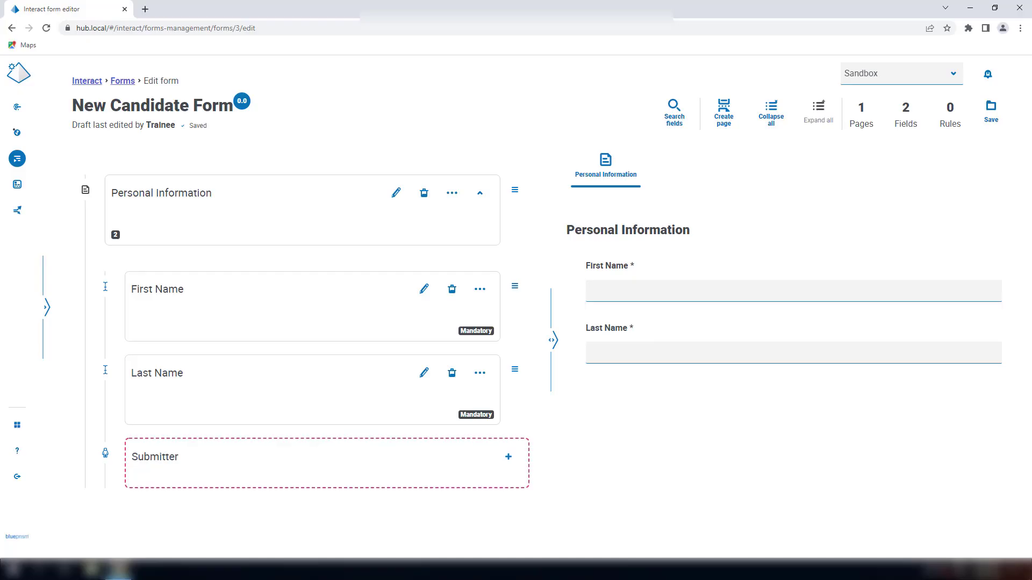
- Start a new text area field on the Personal Information page and set its initial state to Mandatory
{"action": "left_click", "coordinate": [453, 194]}
{"action": "left_click", "coordinate": [462, 224]}
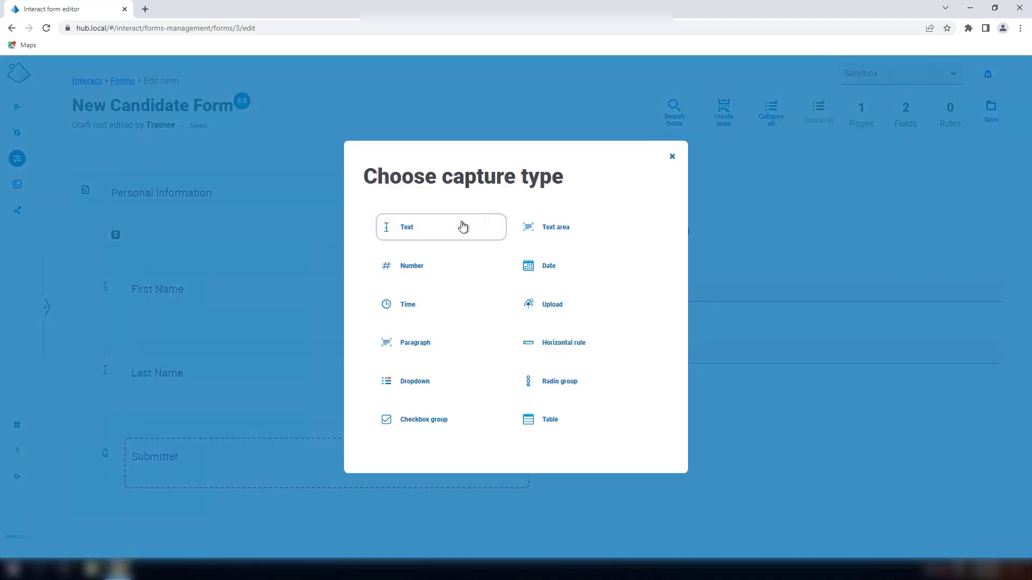
{"action": "left_click", "coordinate": [569, 233]}
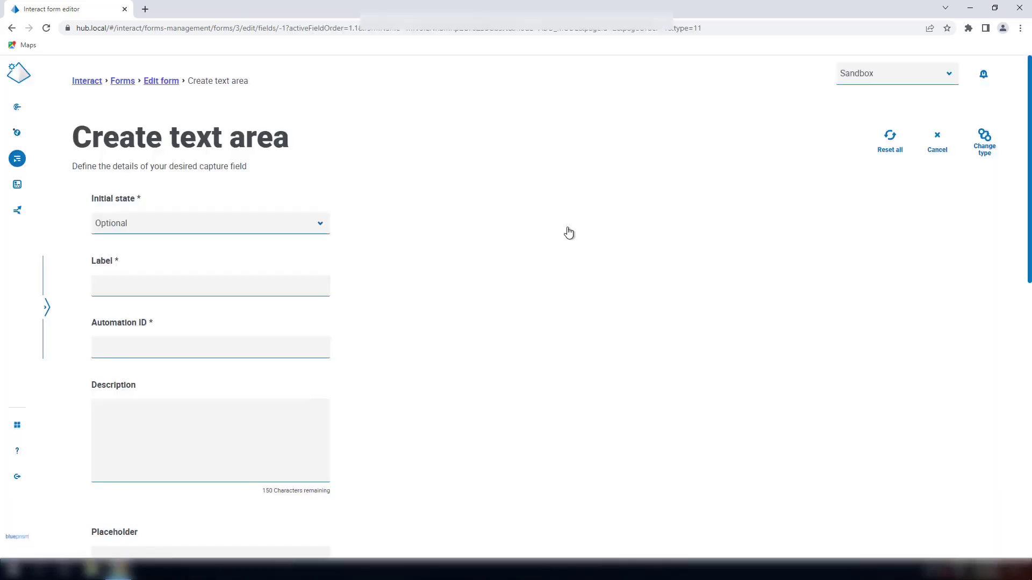
{"action": "left_click", "coordinate": [319, 228]}
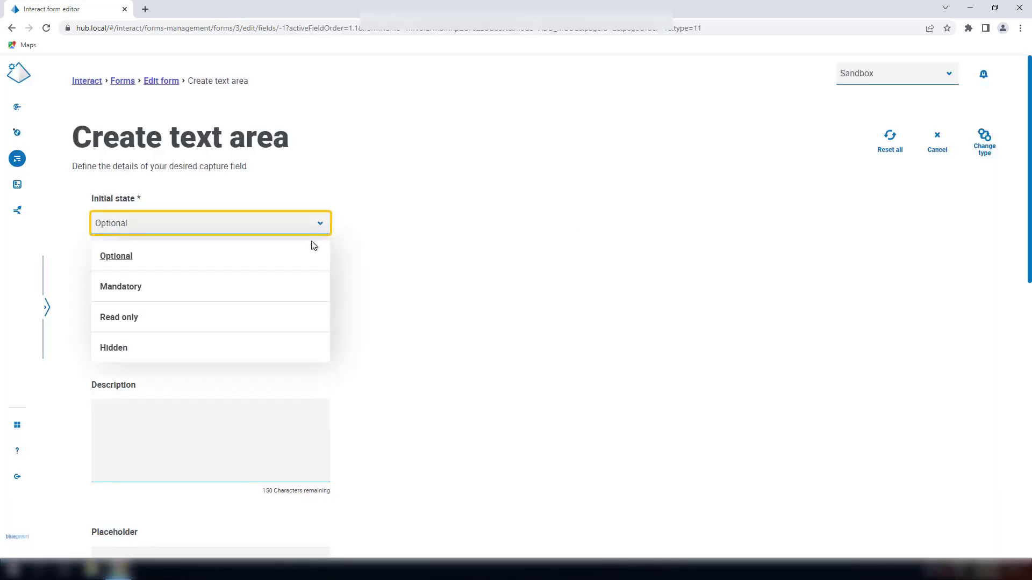
{"action": "left_click", "coordinate": [295, 285]}
- Label the text area "Address" and create the field without character limits or an initial value
{"action": "left_click", "coordinate": [251, 287]}
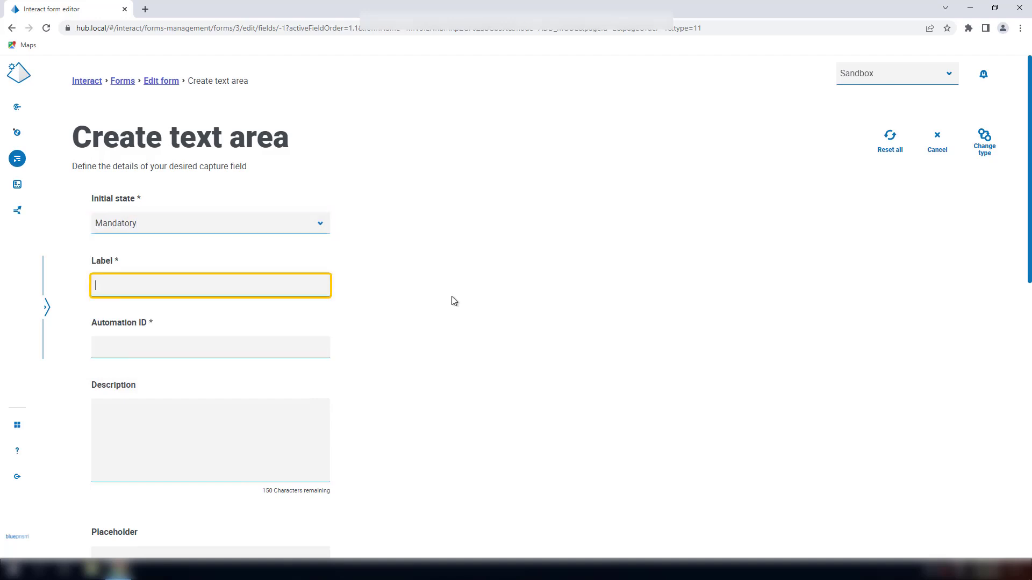
{"action": "type", "text": "Addresss"}
{"action": "key", "text": "BackSpace"}
{"action": "scroll", "coordinate": [567, 280], "scroll_direction": "down", "scroll_amount": 5}
{"action": "scroll", "coordinate": [568, 280], "scroll_direction": "down", "scroll_amount": 5}
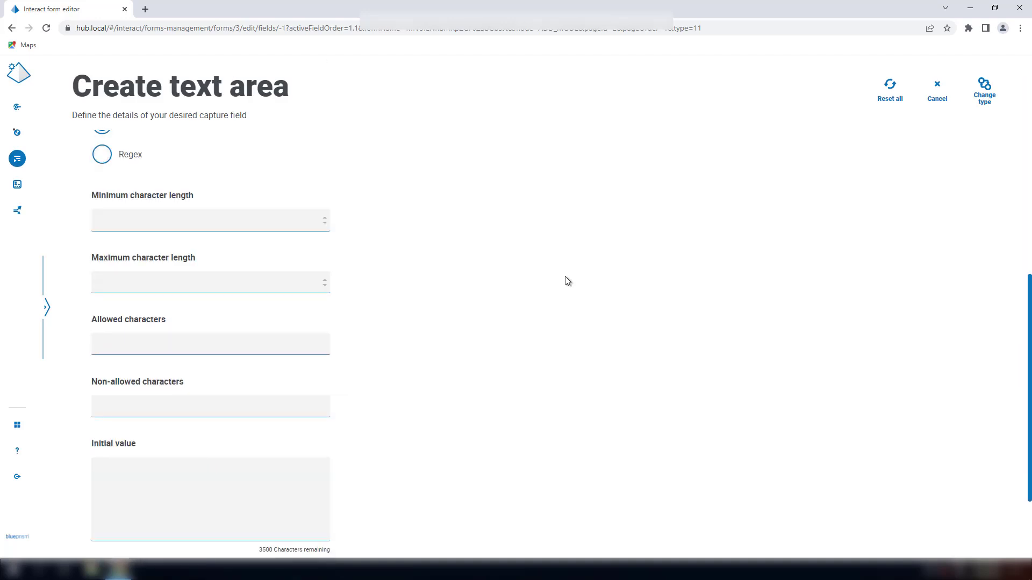
{"action": "scroll", "coordinate": [568, 280], "scroll_direction": "down", "scroll_amount": 2}
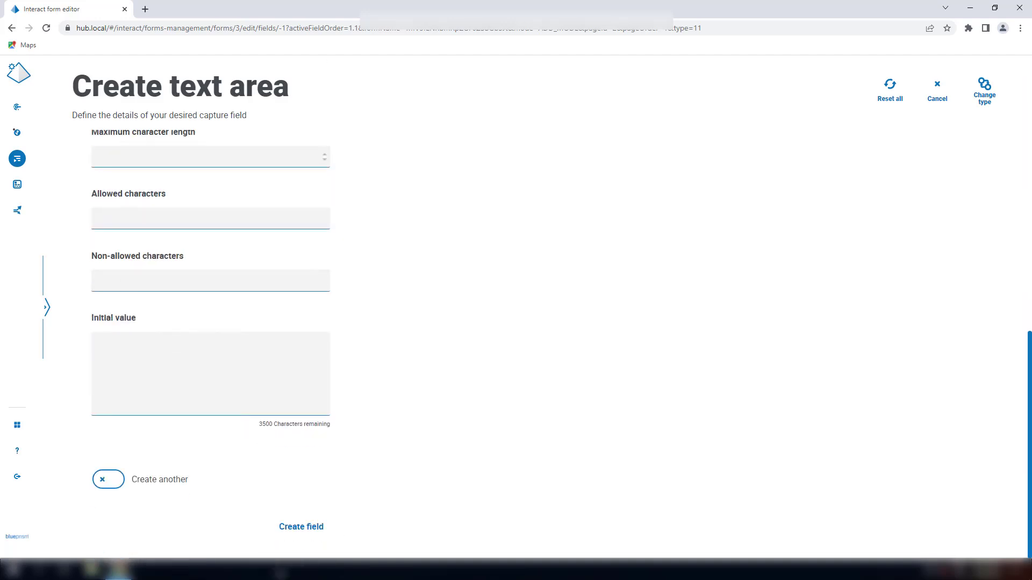
{"action": "left_click", "coordinate": [316, 528]}
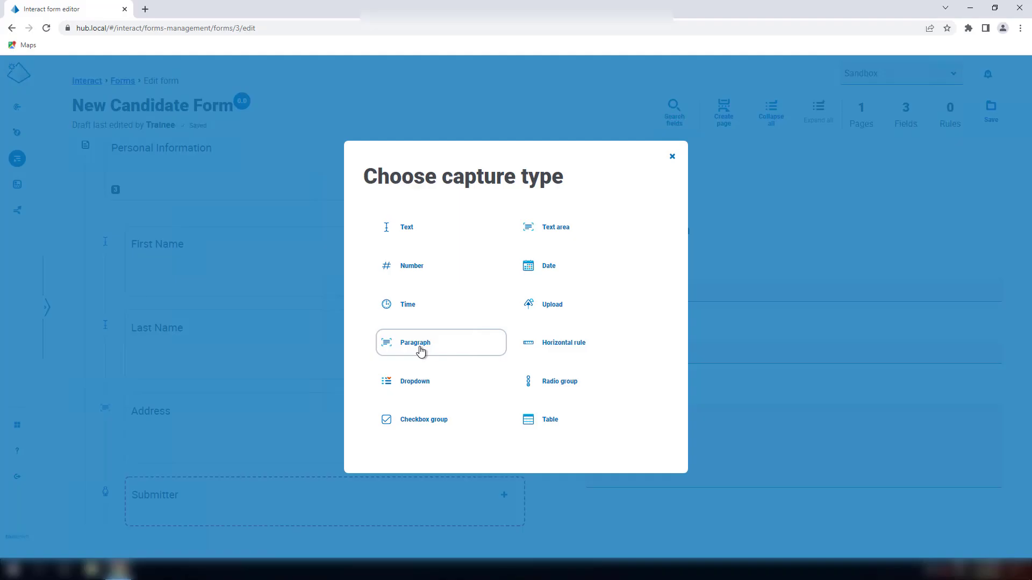
- Start a paragraph field labelled "Experience" with the paragraph text "Most recent:"
{"action": "left_click", "coordinate": [422, 350]}
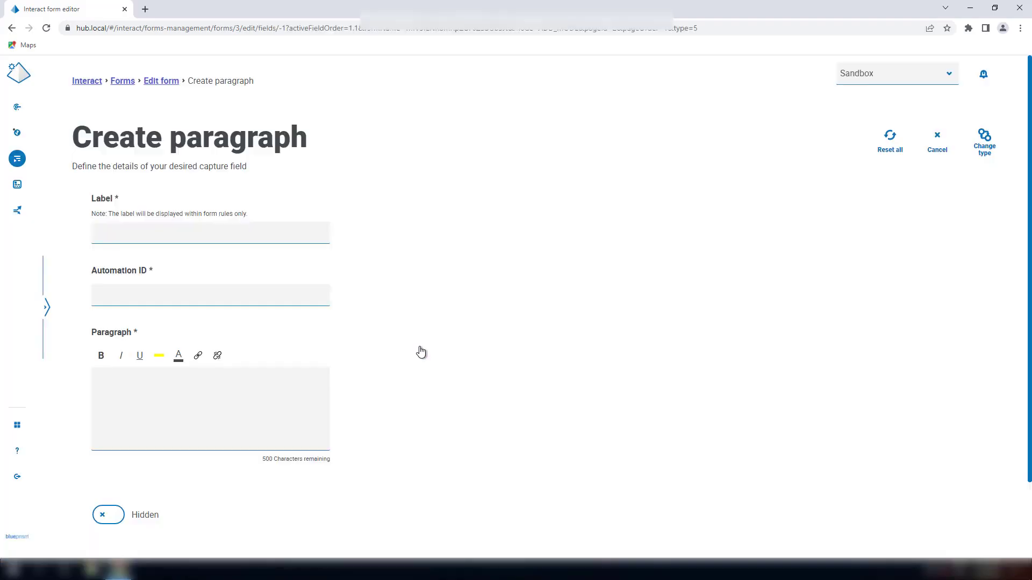
{"action": "left_click", "coordinate": [277, 235]}
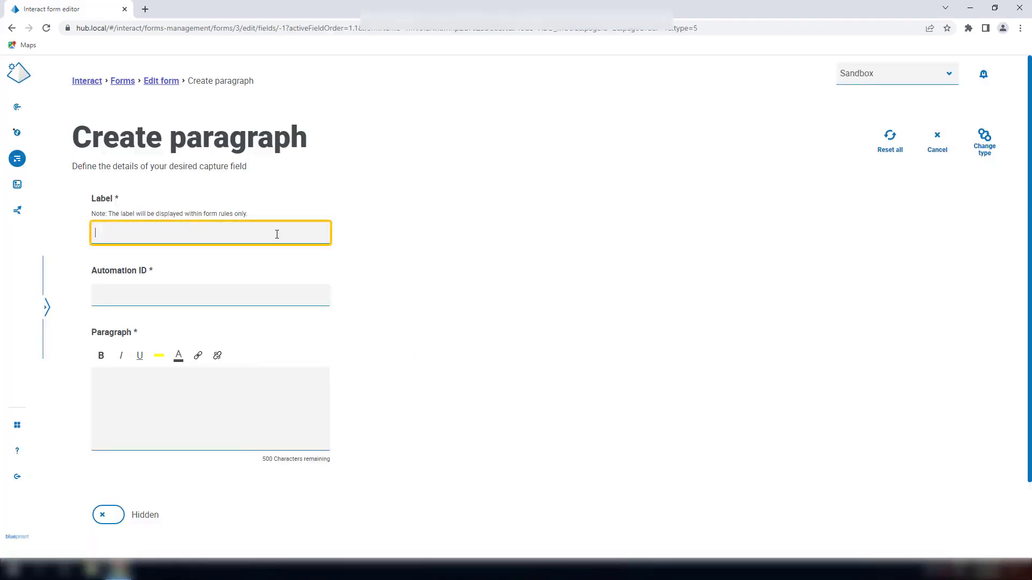
{"action": "type", "text": "Experience"}
{"action": "left_click", "coordinate": [168, 389]}
{"action": "type", "text": "Most recent:"}
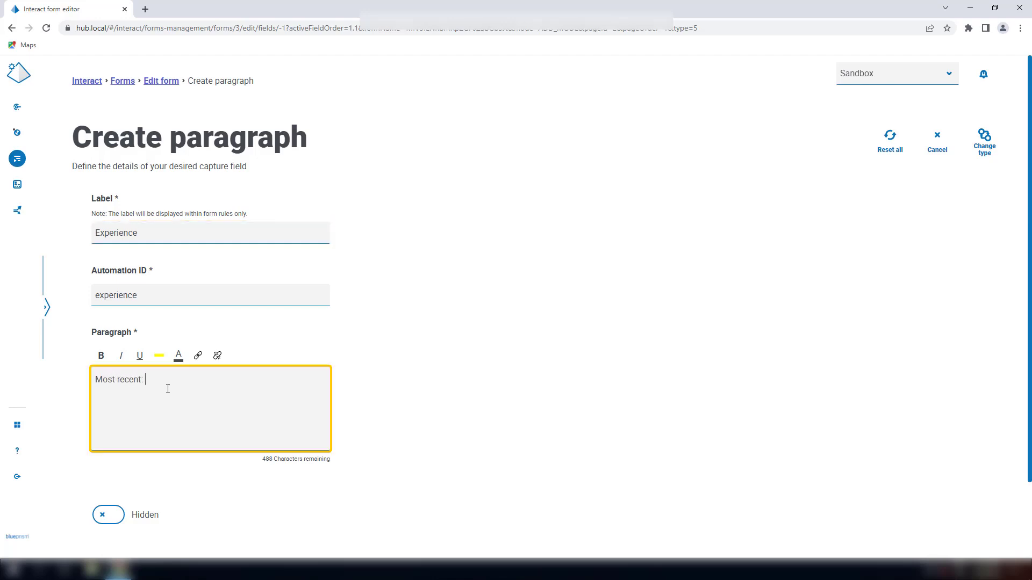
- Insert a link with the text "Previous Role" and the copied address into the paragraph, and create the field
{"action": "left_click", "coordinate": [198, 355]}
{"action": "type", "text": "Previous Role"}
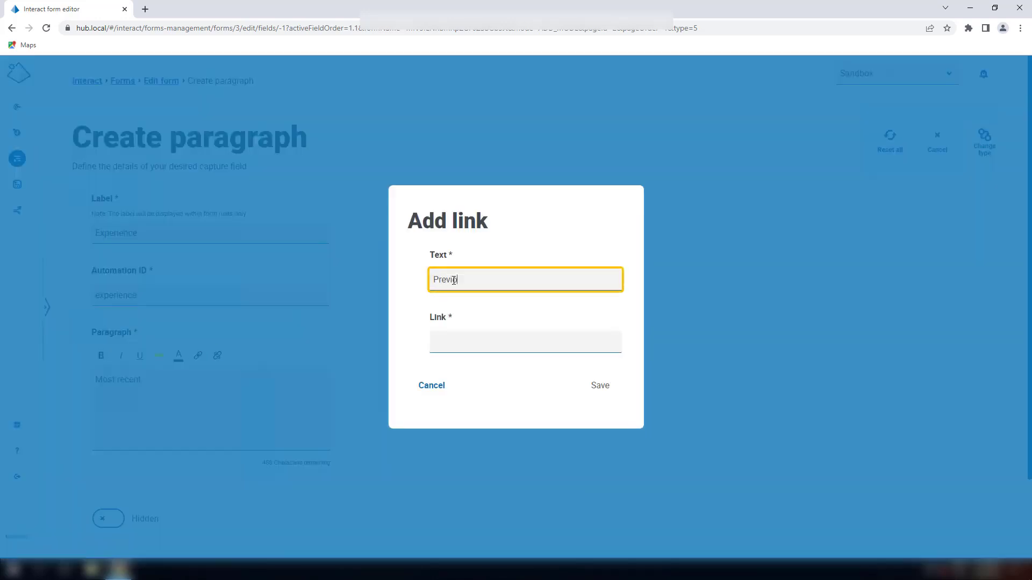
{"action": "left_click", "coordinate": [439, 339]}
{"action": "key", "text": "ctrl+v"}
{"action": "left_click", "coordinate": [602, 386]}
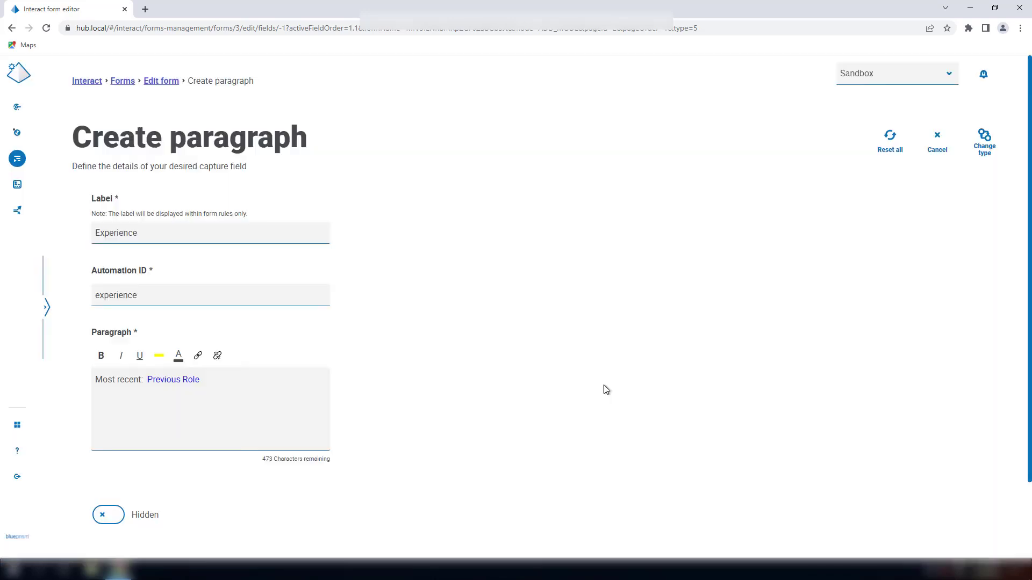
{"action": "scroll", "coordinate": [301, 516], "scroll_direction": "down", "scroll_amount": 2}
{"action": "left_click", "coordinate": [301, 531]}
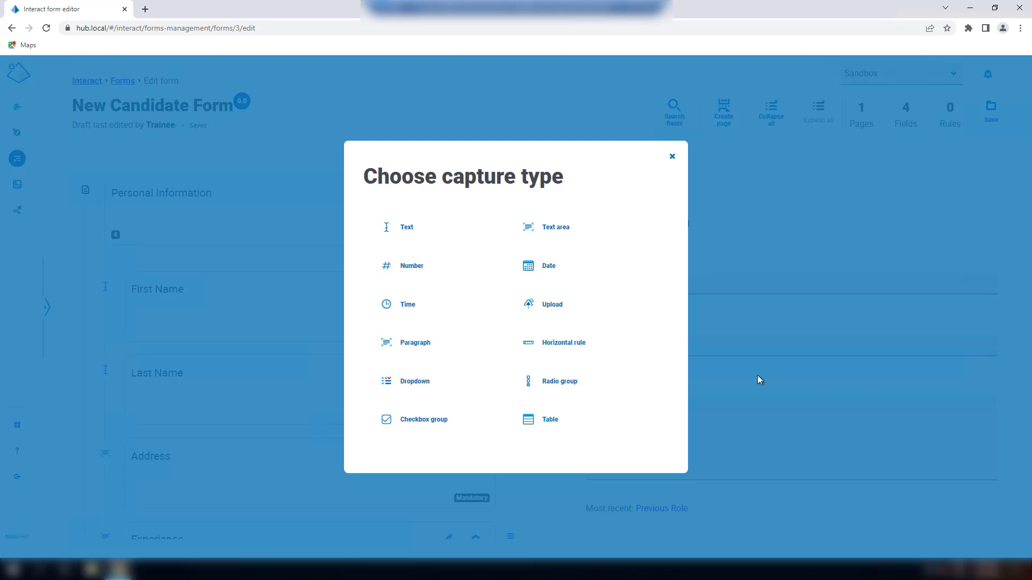
- Start a number field with the initial state Mandatory and the label "Salary"
{"action": "left_click", "coordinate": [395, 268]}
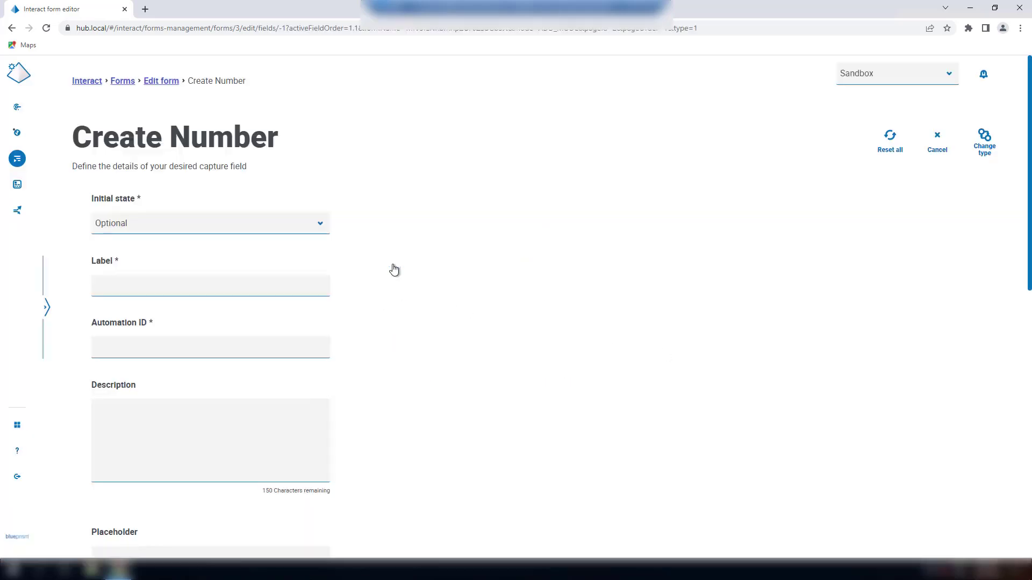
{"action": "left_click", "coordinate": [315, 228]}
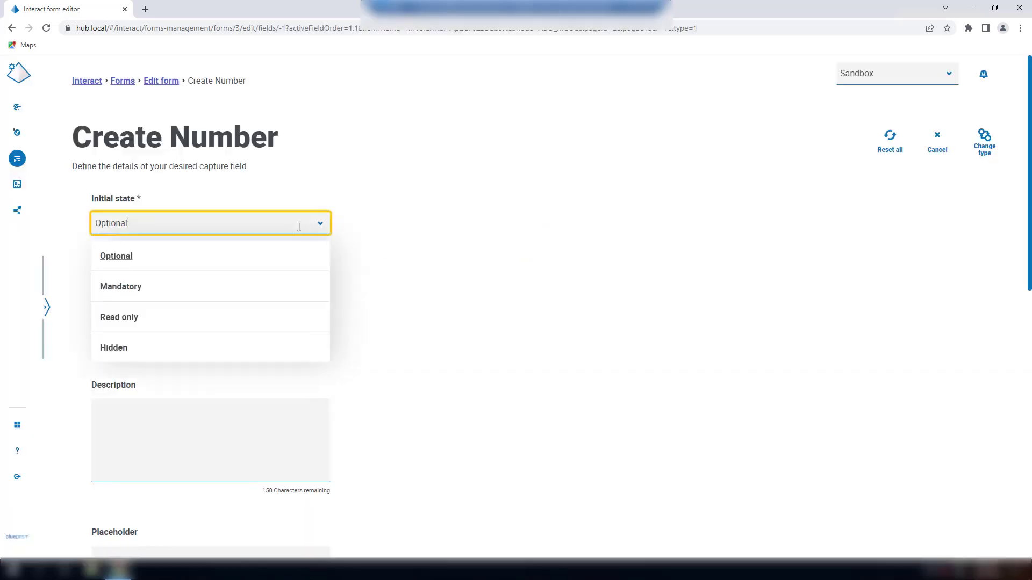
{"action": "left_click", "coordinate": [193, 291]}
{"action": "left_click", "coordinate": [188, 288]}
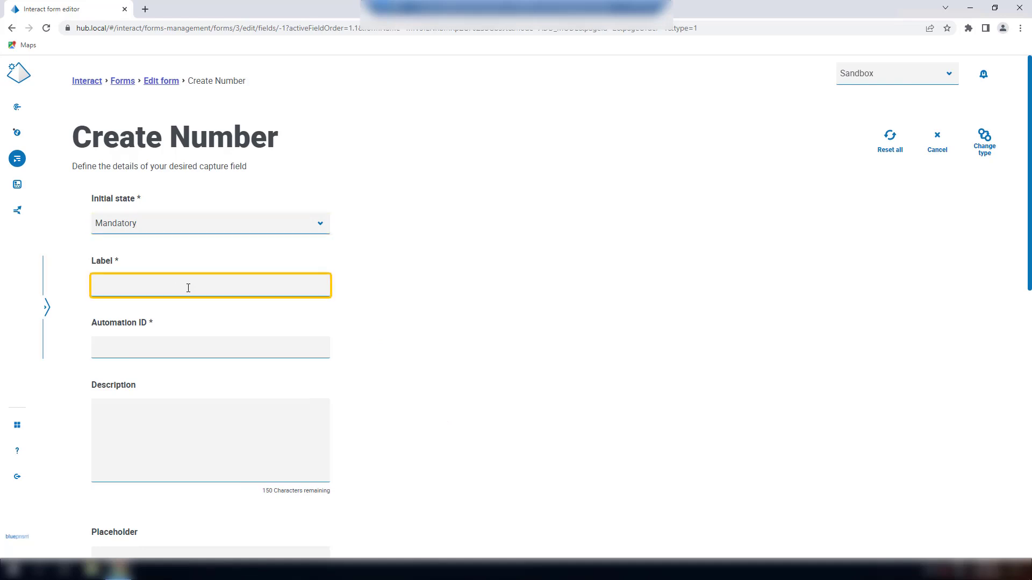
{"action": "type", "text": "Salary"}
{"action": "left_click", "coordinate": [410, 390]}
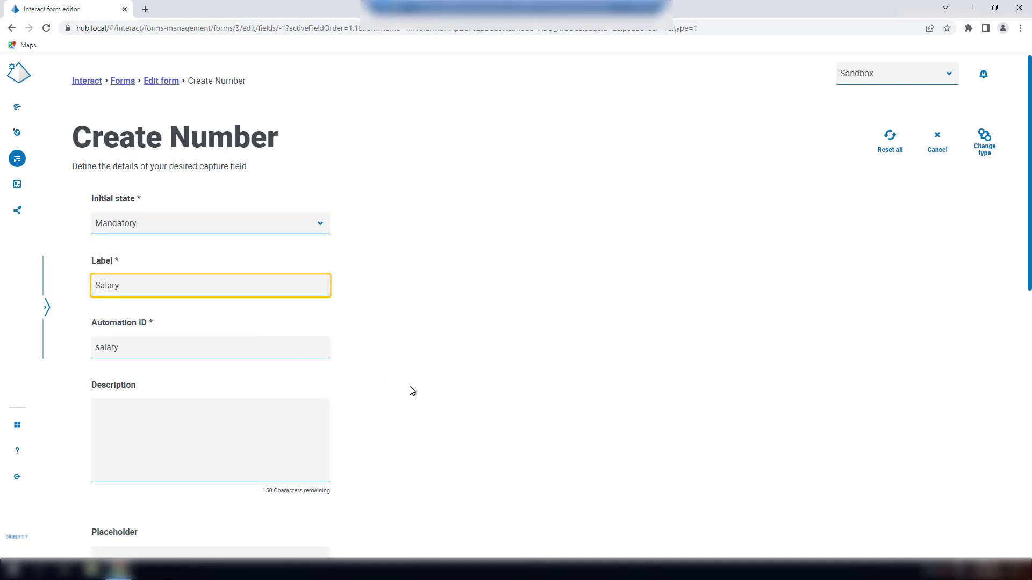
- Give the Salary field the prefix character £, 2 decimal places and commas shown in its numbers
{"action": "scroll", "coordinate": [412, 390], "scroll_direction": "down", "scroll_amount": 5}
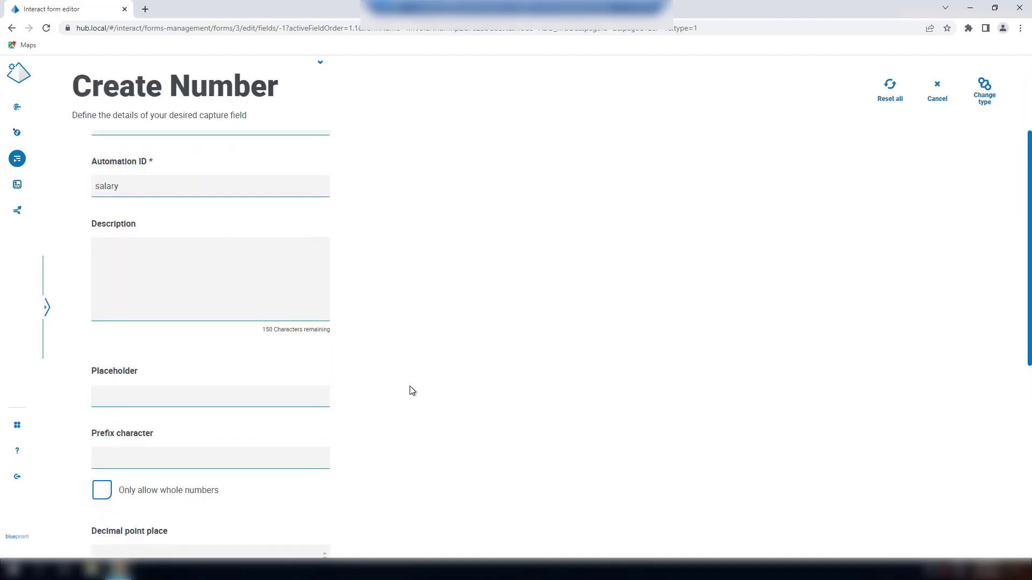
{"action": "scroll", "coordinate": [412, 391], "scroll_direction": "down", "scroll_amount": 1}
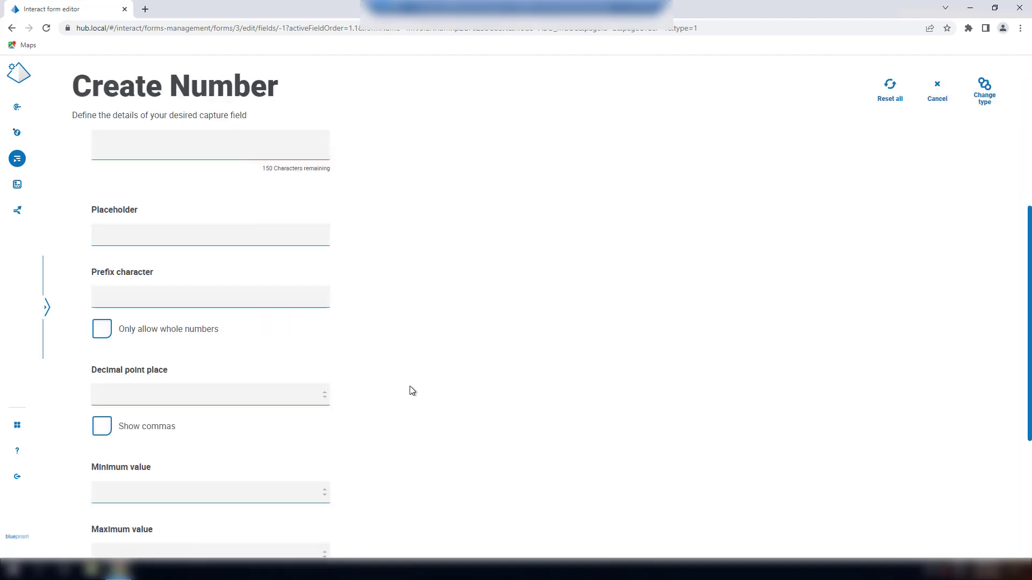
{"action": "left_click", "coordinate": [150, 295]}
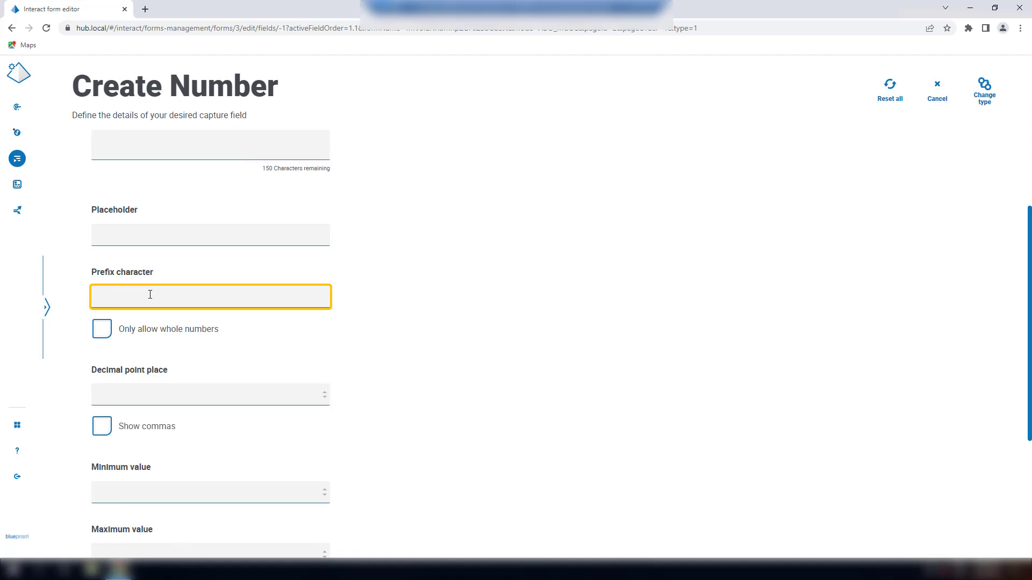
{"action": "type", "text": "£"}
{"action": "left_click", "coordinate": [184, 393]}
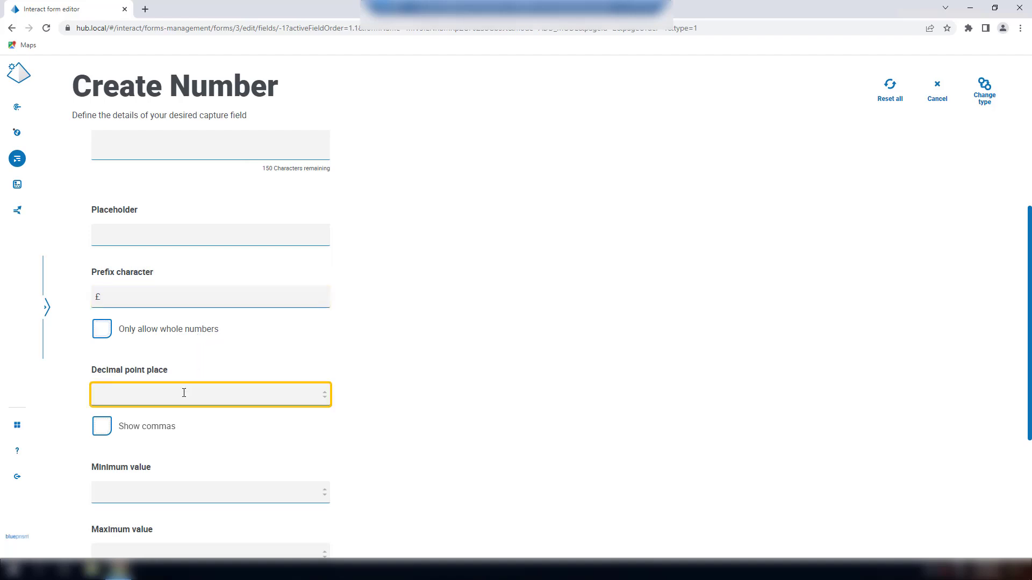
{"action": "type", "text": "2"}
{"action": "left_click", "coordinate": [102, 427]}
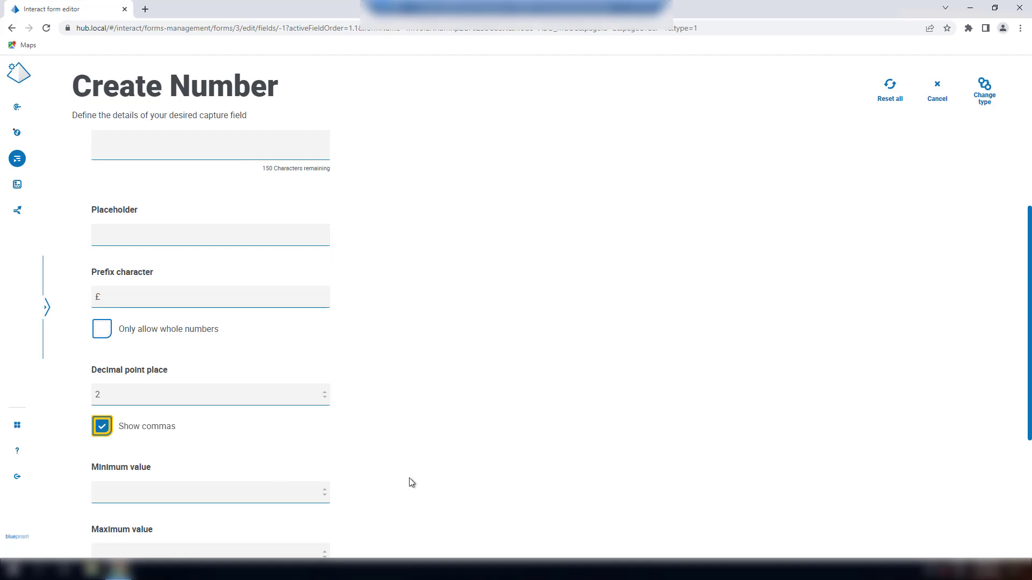
- Set the Salary field's step value to 1
{"action": "scroll", "coordinate": [411, 483], "scroll_direction": "down", "scroll_amount": 4}
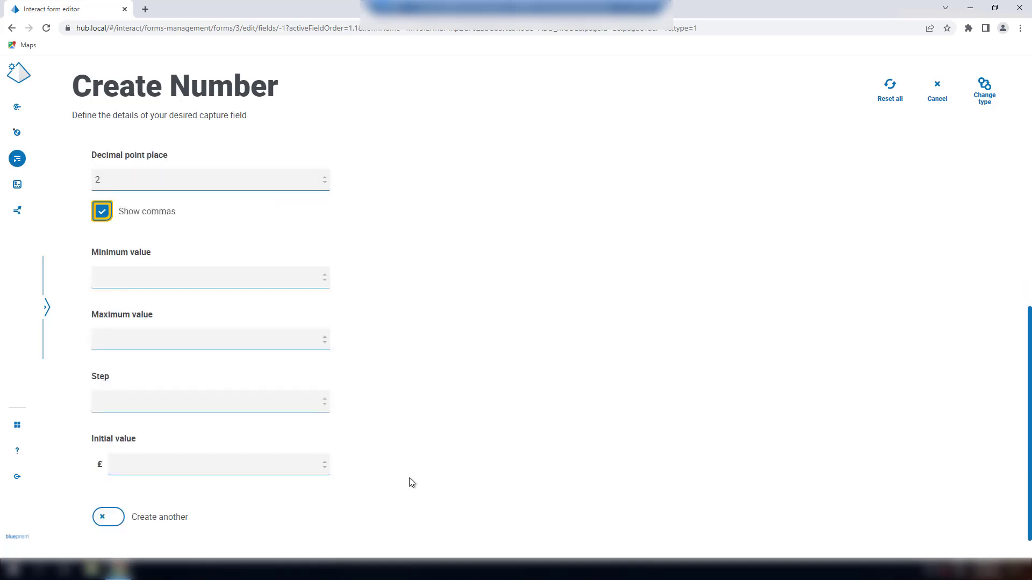
{"action": "left_click", "coordinate": [325, 402]}
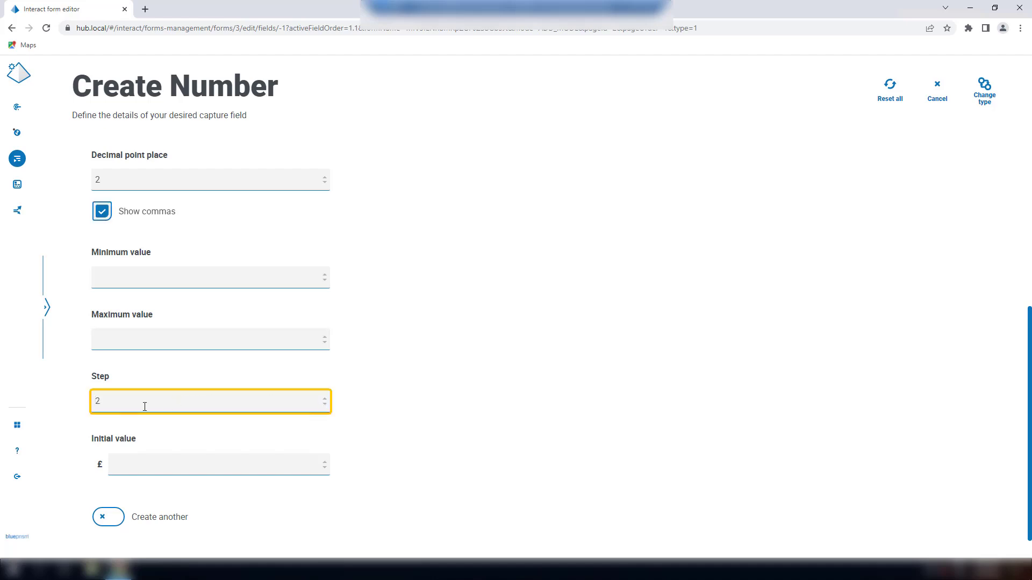
{"action": "key", "text": "ctrl+a"}
{"action": "type", "text": "1"}
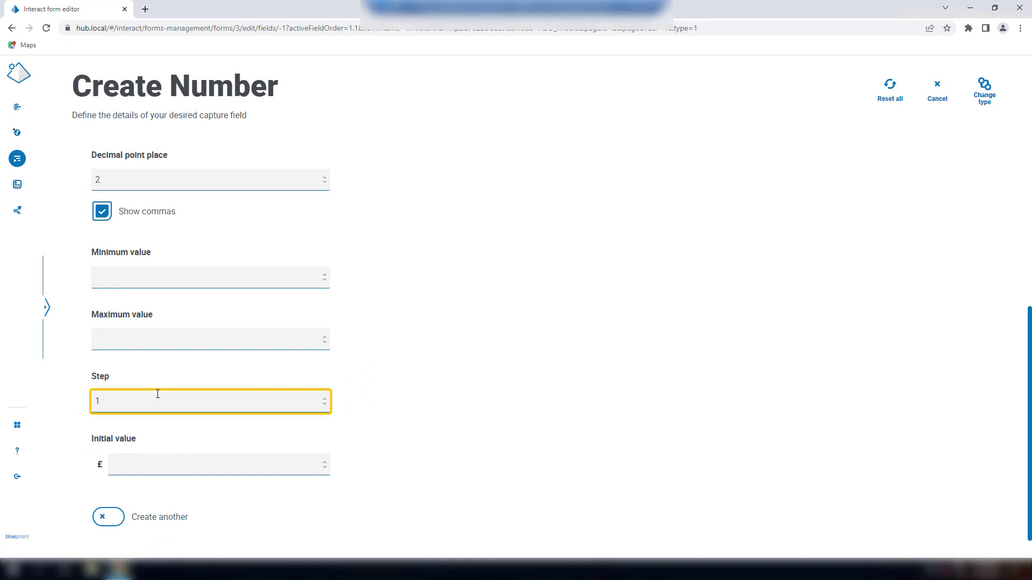
- Complete the Salary field's step value as 100 and create the field
{"action": "type", "text": "00"}
{"action": "left_click", "coordinate": [385, 488]}
{"action": "scroll", "coordinate": [366, 508], "scroll_direction": "down", "scroll_amount": 1}
{"action": "left_click", "coordinate": [301, 526]}
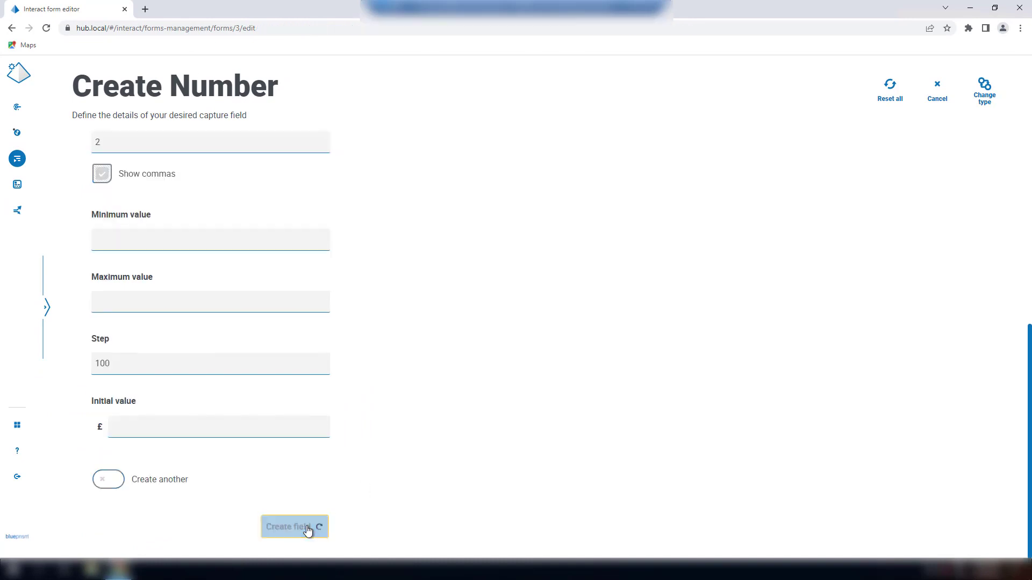
- Test the Salary field in the form preview by entering 56000
{"action": "scroll", "coordinate": [687, 484], "scroll_direction": "down", "scroll_amount": 1}
{"action": "left_click", "coordinate": [671, 503]}
{"action": "type", "text": "50000"}
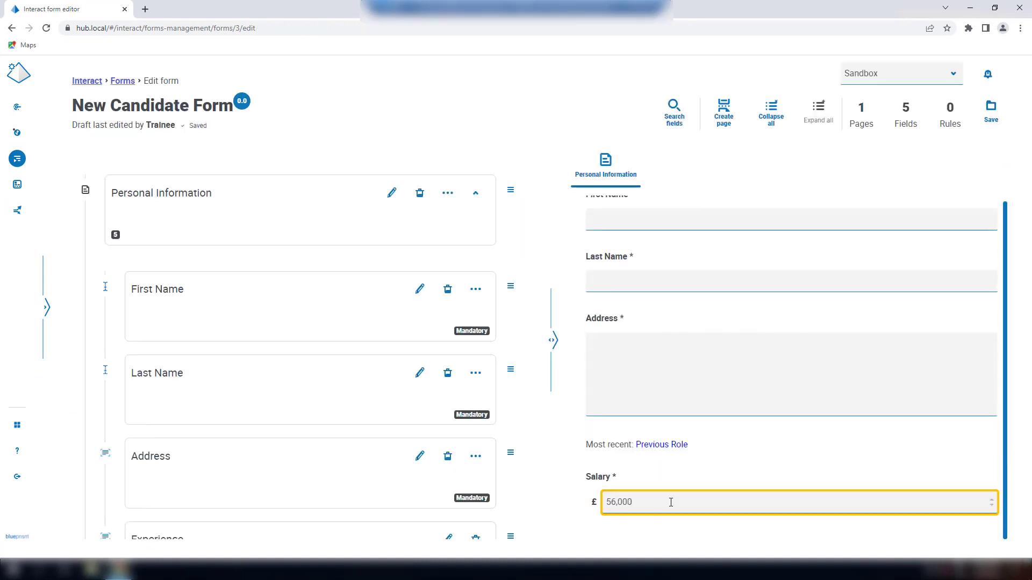
- Start a date field with the initial state Mandatory and the label "Date of Birth"
{"action": "left_click", "coordinate": [894, 543]}
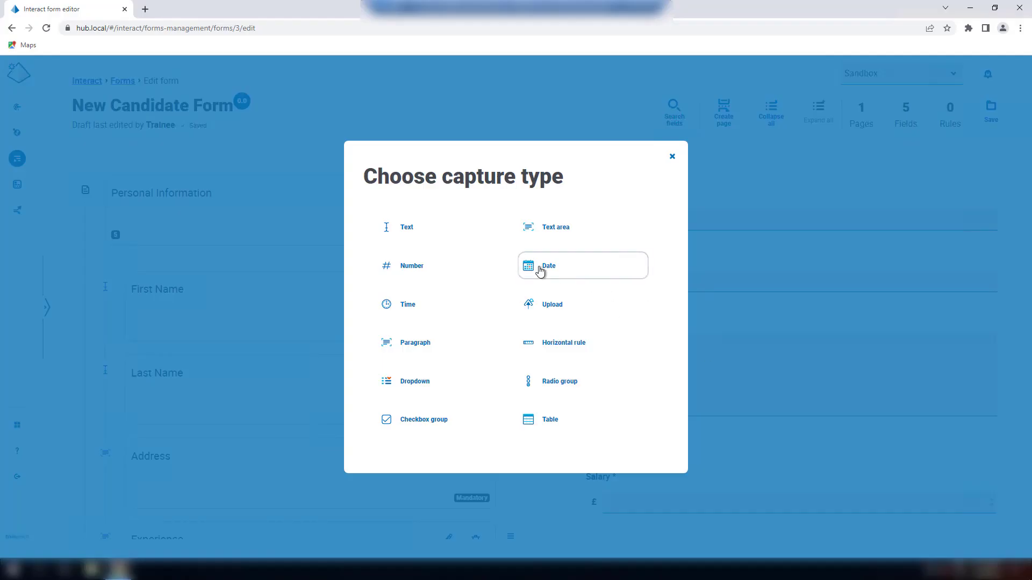
{"action": "left_click", "coordinate": [541, 268]}
{"action": "left_click", "coordinate": [146, 293]}
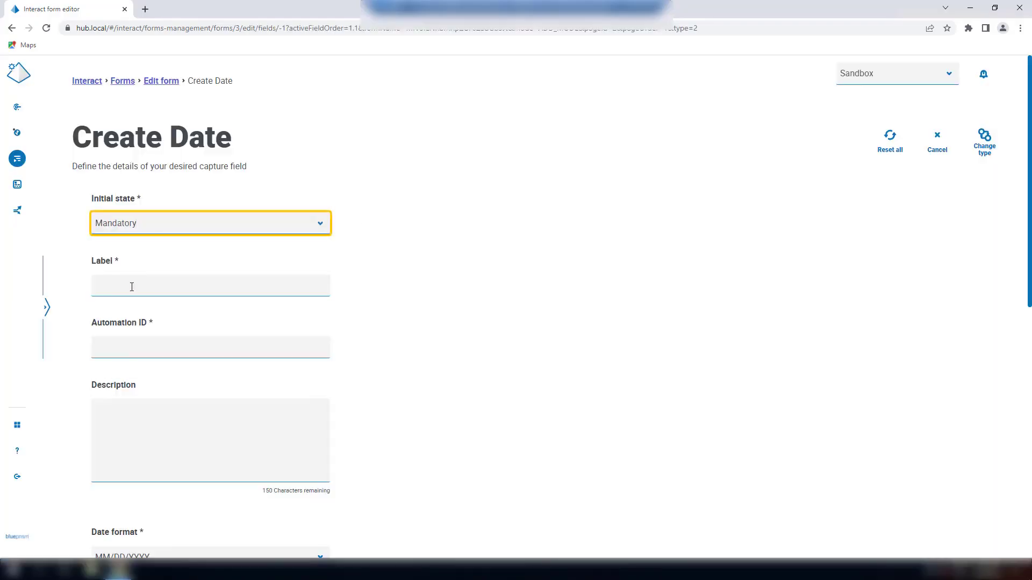
{"action": "left_click", "coordinate": [132, 286]}
{"action": "type", "text": "Date of Birth"}
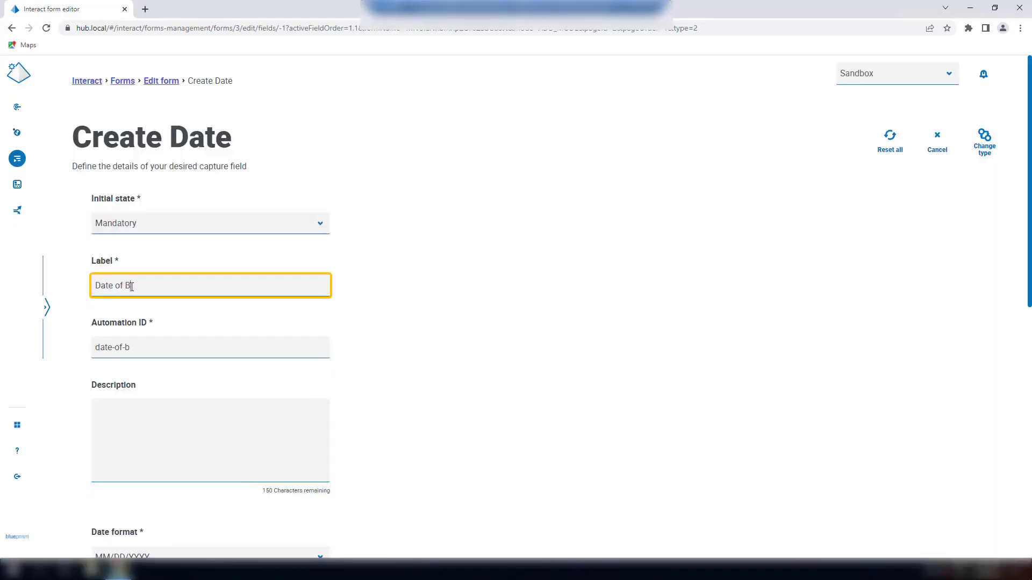
{"action": "left_click", "coordinate": [408, 448]}
- Set the date format of the Date of Birth field to DD/MM/YYYY
{"action": "scroll", "coordinate": [408, 449], "scroll_direction": "down", "scroll_amount": 1}
{"action": "scroll", "coordinate": [408, 448], "scroll_direction": "down", "scroll_amount": 6}
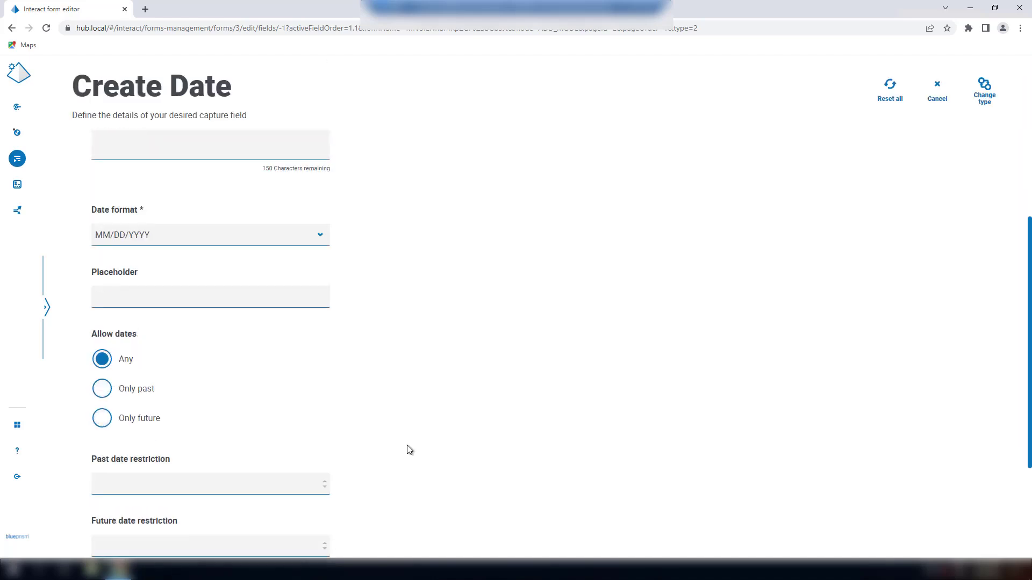
{"action": "left_click", "coordinate": [319, 184]}
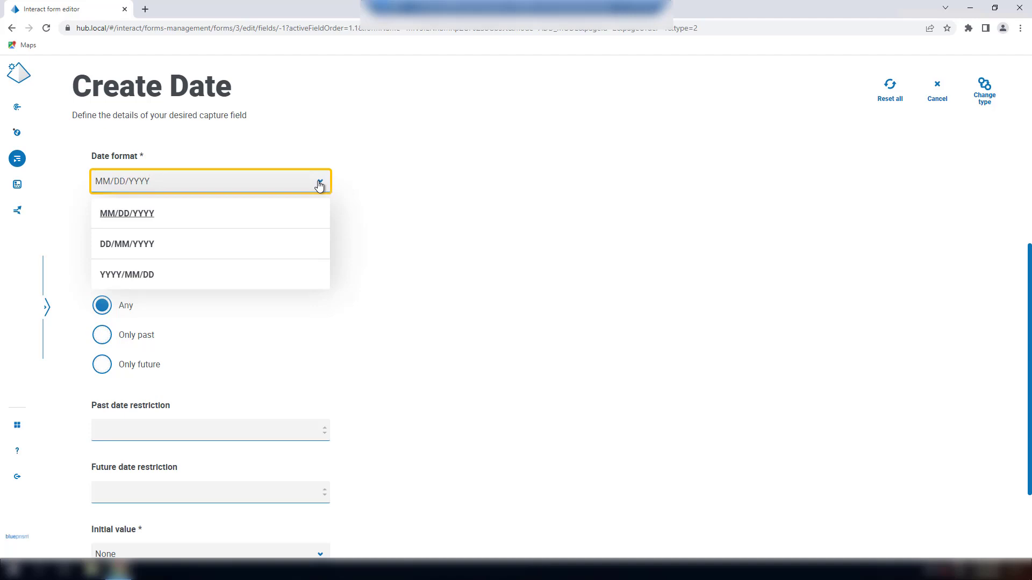
{"action": "left_click", "coordinate": [302, 243]}
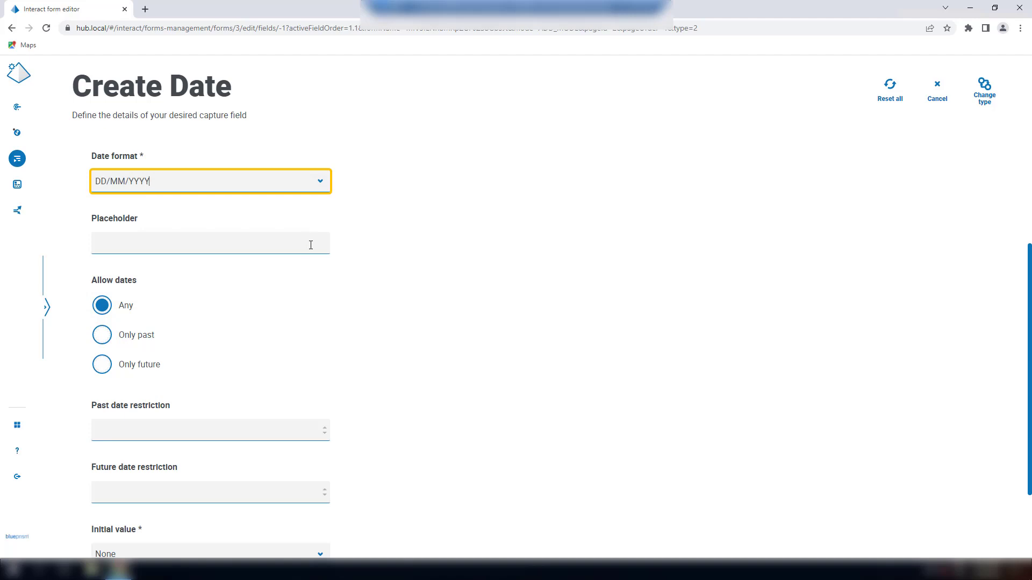
- Allow only past dates in the Date of Birth field and create the field
{"action": "left_click", "coordinate": [103, 336]}
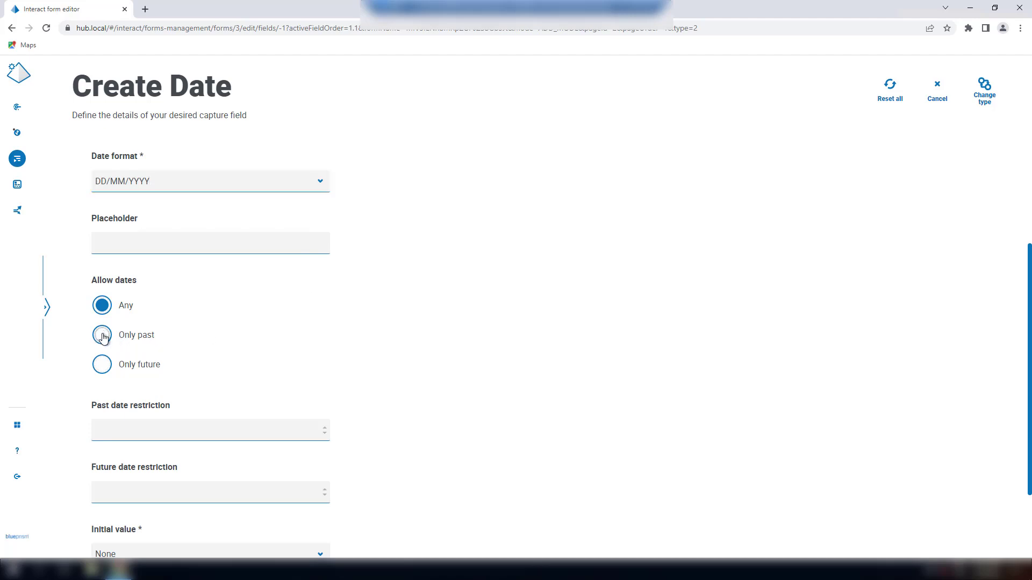
{"action": "scroll", "coordinate": [458, 468], "scroll_direction": "down", "scroll_amount": 1}
{"action": "scroll", "coordinate": [458, 469], "scroll_direction": "down", "scroll_amount": 1}
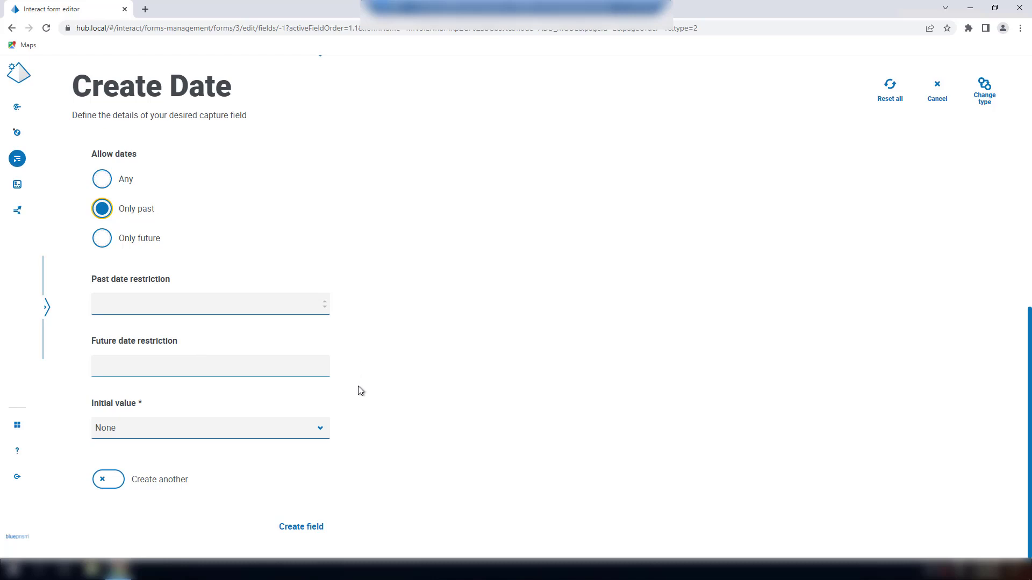
{"action": "left_click", "coordinate": [299, 528]}
- Test the Date of Birth field in the form preview by picking a calendar date and replacing its year with a birth year
{"action": "scroll", "coordinate": [1001, 304], "scroll_direction": "down", "scroll_amount": 3}
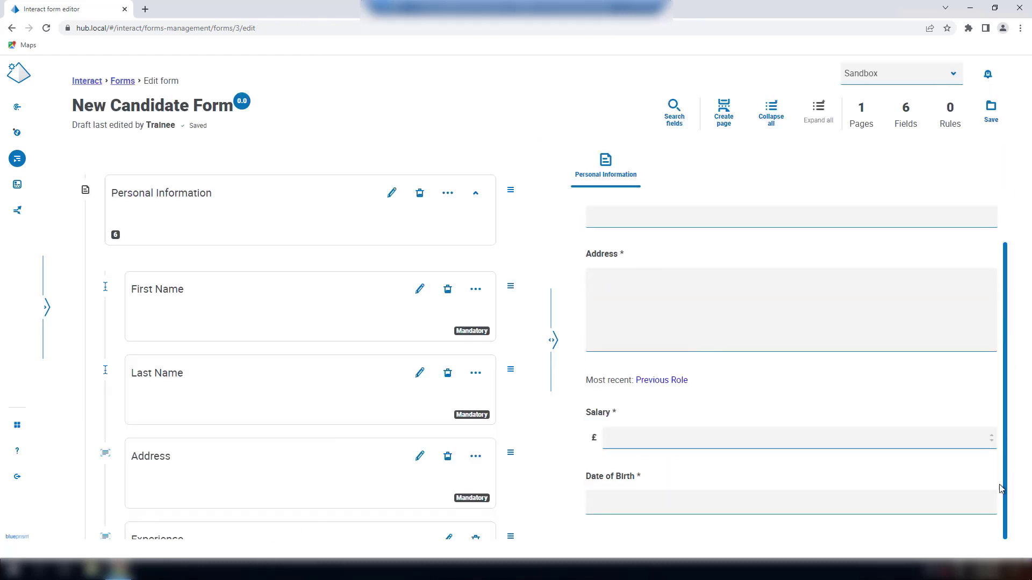
{"action": "left_click", "coordinate": [717, 499]}
{"action": "left_click", "coordinate": [676, 361]}
{"action": "left_click", "coordinate": [652, 502]}
{"action": "key", "text": "BackSpace"}
{"action": "key", "text": "BackSpace"}
{"action": "key", "text": "BackSpace"}
{"action": "key", "text": "BackSpace"}
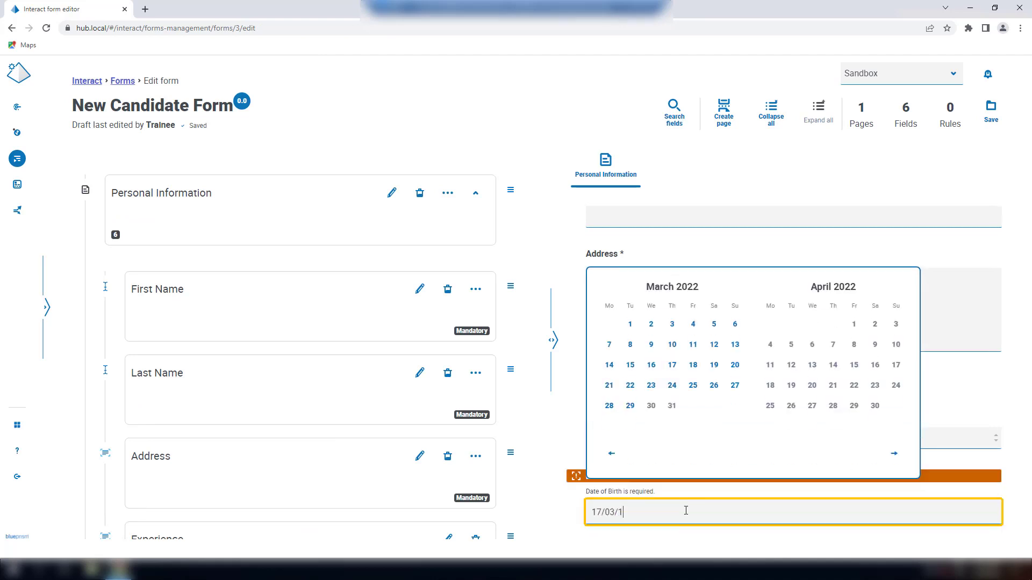
{"action": "type", "text": "1987"}
- Create a time field with the label "Day begins" on the Personal Information page
{"action": "left_click", "coordinate": [694, 536]}
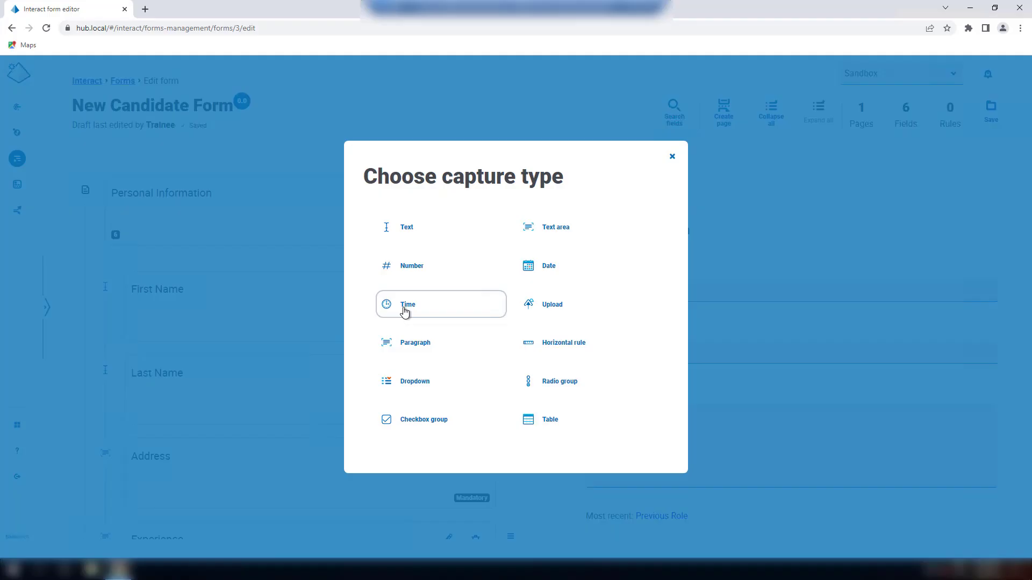
{"action": "left_click", "coordinate": [401, 311]}
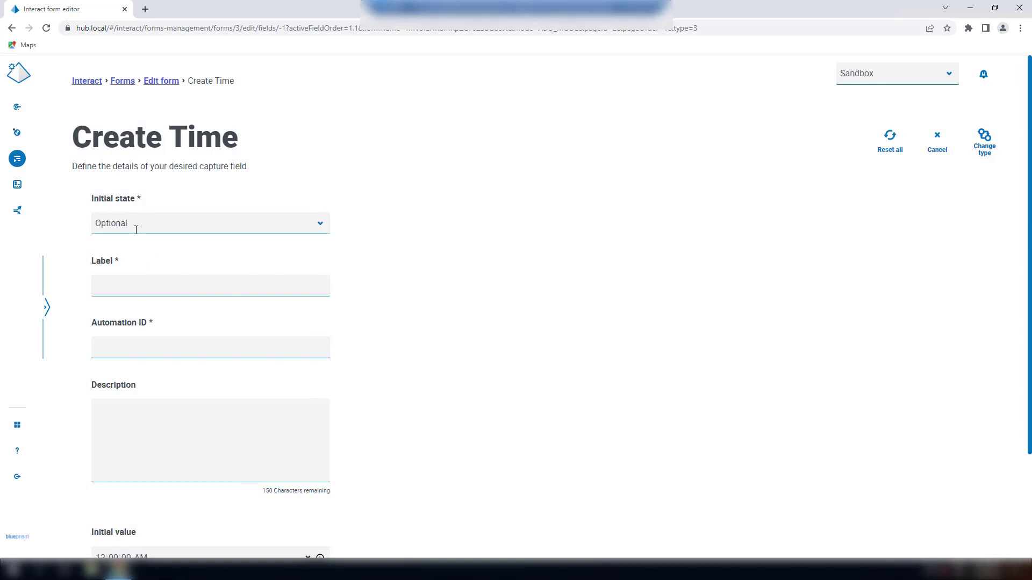
{"action": "left_click", "coordinate": [124, 280]}
{"action": "type", "text": "D"}
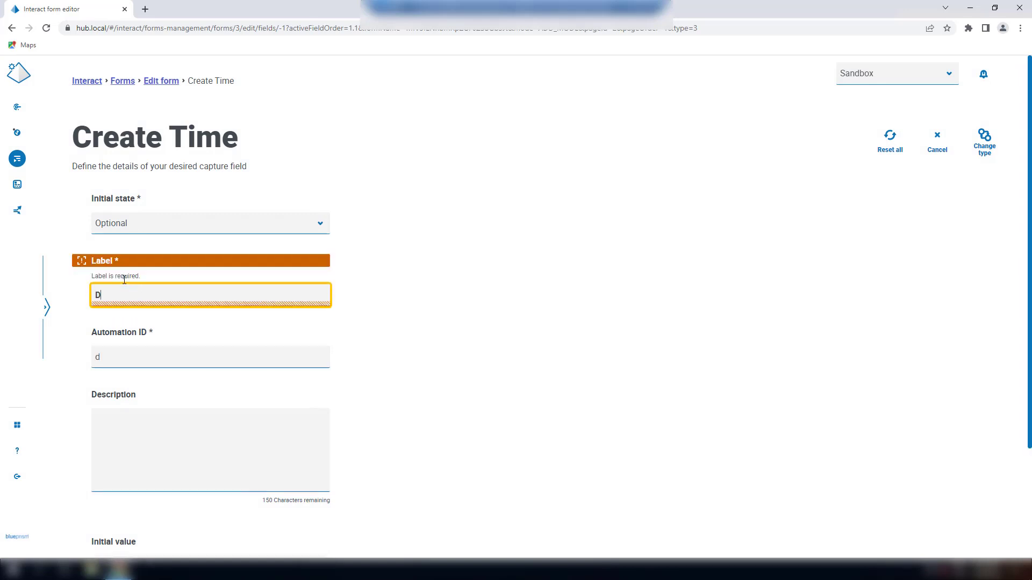
{"action": "type", "text": "ay begins"}
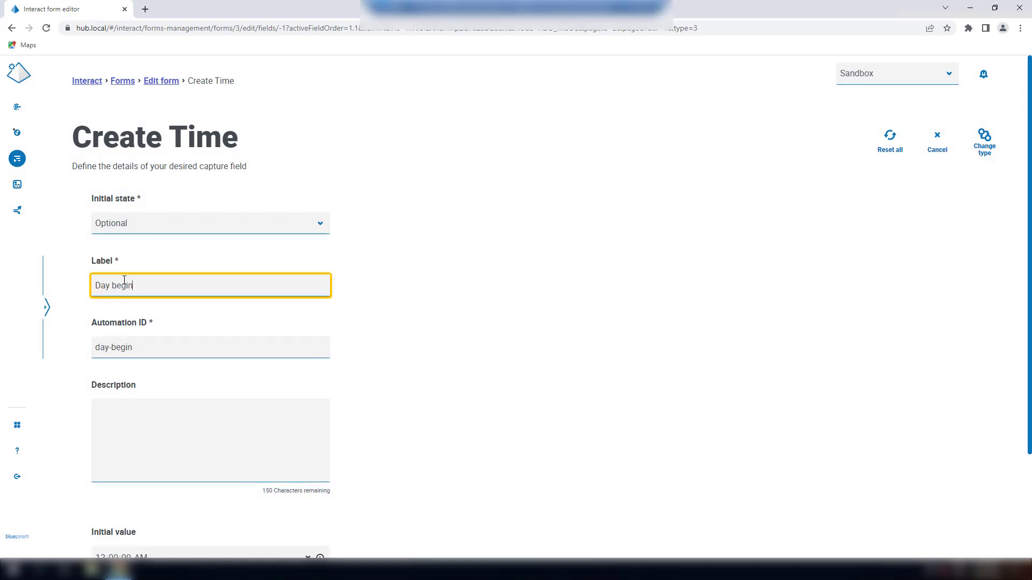
{"action": "left_click", "coordinate": [532, 443]}
{"action": "scroll", "coordinate": [534, 443], "scroll_direction": "down", "scroll_amount": 3}
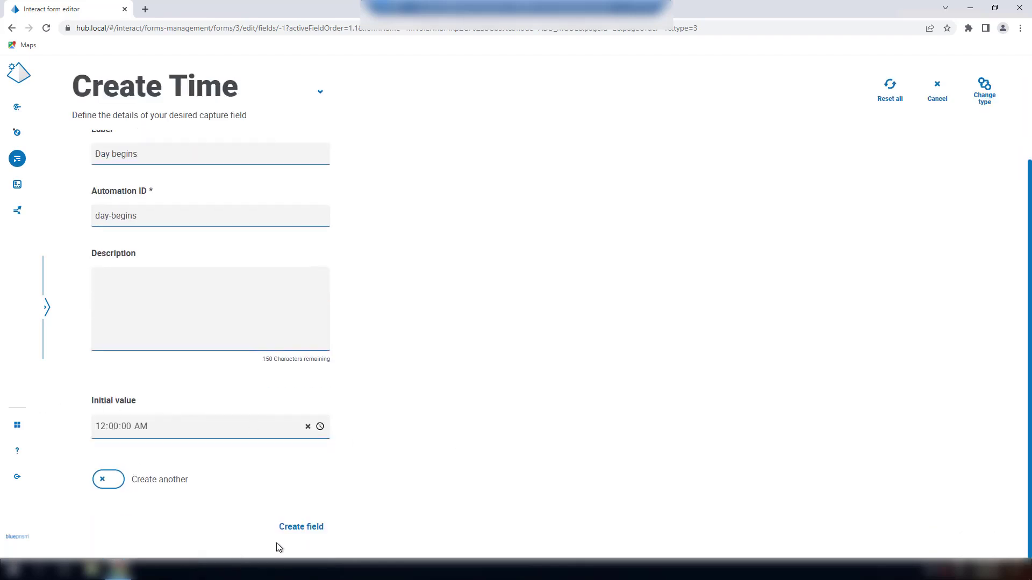
{"action": "left_click", "coordinate": [291, 532]}
- Test the Day begins field in the form preview by setting its hour to 08 and opening its time picker
{"action": "scroll", "coordinate": [624, 483], "scroll_direction": "down", "scroll_amount": 4}
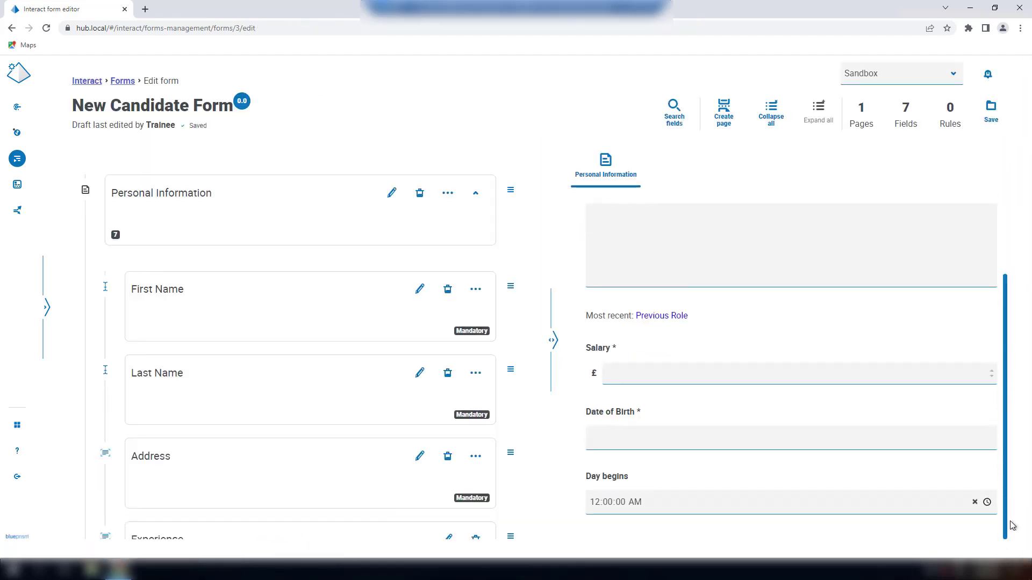
{"action": "left_click", "coordinate": [621, 511]}
{"action": "type", "text": "8"}
{"action": "left_click", "coordinate": [987, 502]}
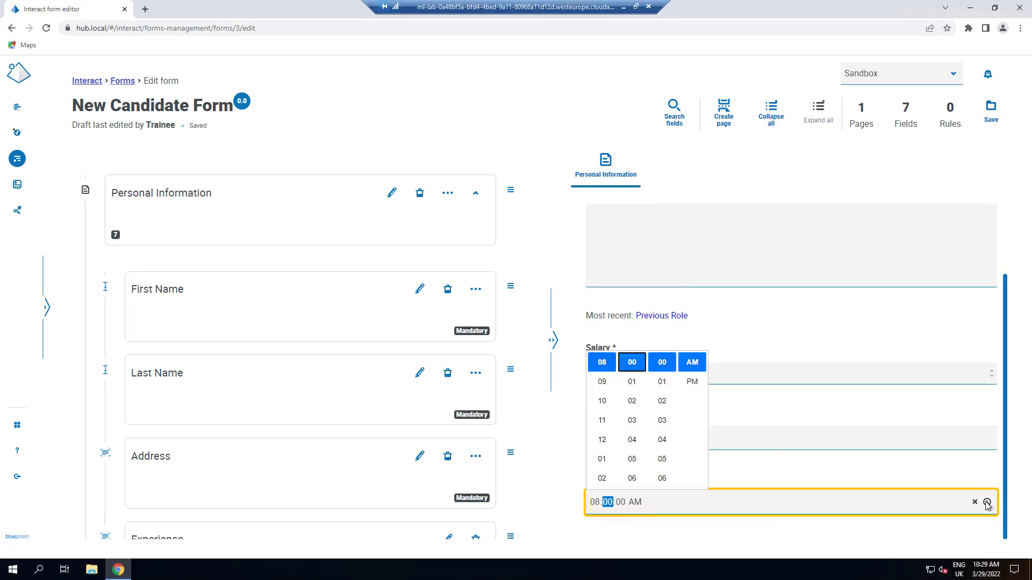